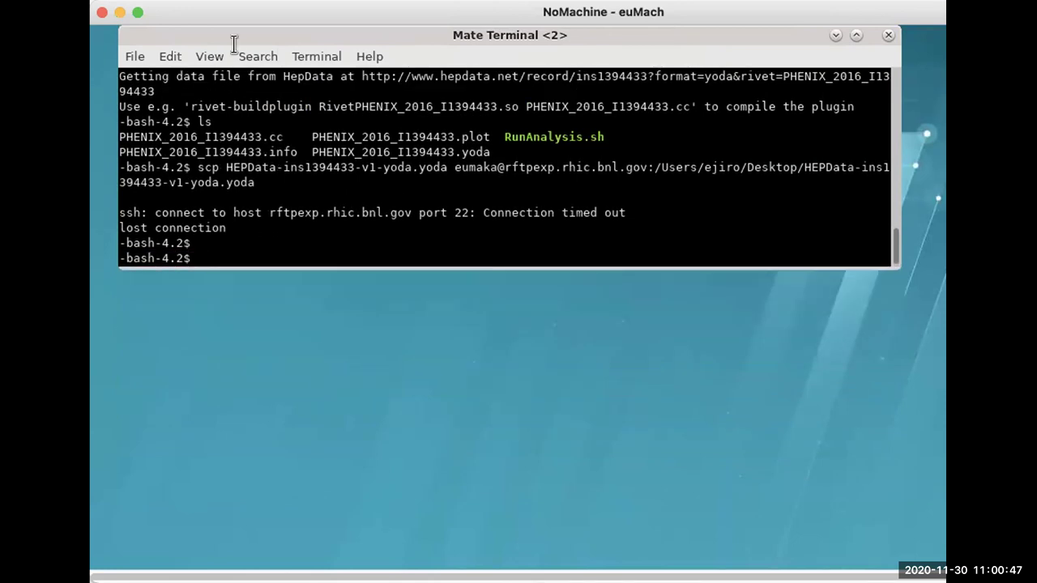
Reposition the remote desktop window and highlight the earlier scp command in the terminal.
drag(241, 11, 186, 10)
mouse_move(144, 167)
mouse_down()
mouse_move(192, 168)
mouse_move(193, 179)
mouse_move(139, 165)
mouse_up()
click(193, 174)
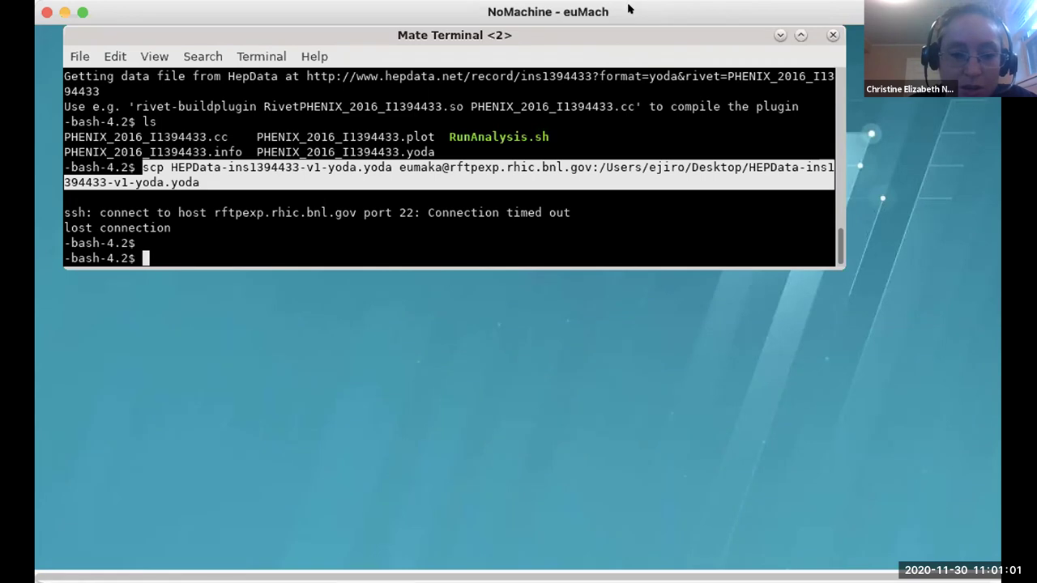
drag(629, 6, 597, 8)
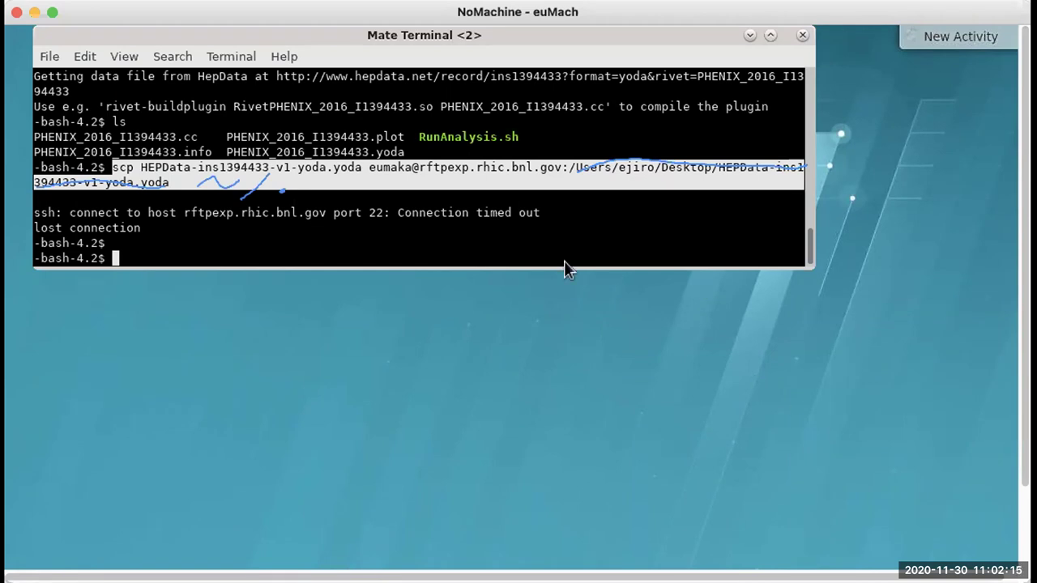
Recall the earlier scp command and delete the destination path following "rftpexp.rhic.bnl.gov:".
click(549, 178)
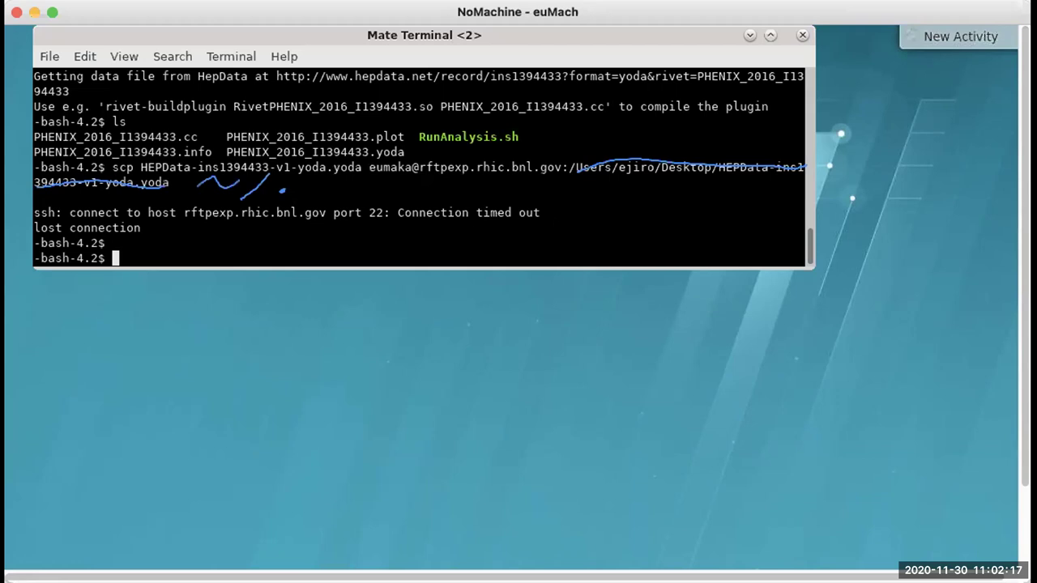
key(Up)
key(BackSpace)
key(BackSpace)
key(BackSpace)
key(BackSpace)
key(BackSpace)
key(BackSpace)
key(BackSpace)
key(BackSpace)
key(BackSpace)
key(BackSpace)
key(BackSpace)
key(BackSpace)
key(BackSpace)
key(BackSpace)
key(BackSpace)
key(BackSpace)
key(BackSpace)
key(BackSpace)
key(BackSpace)
key(BackSpace)
key(BackSpace)
key(BackSpace)
key(BackSpace)
key(BackSpace)
key(BackSpace)
key(BackSpace)
key(BackSpace)
key(BackSpace)
key(BackSpace)
key(BackSpace)
key(BackSpace)
key(BackSpace)
key(BackSpace)
key(BackSpace)
key(BackSpace)
key(BackSpace)
key(BackSpace)
key(BackSpace)
key(BackSpace)
key(BackSpace)
key(BackSpace)
key(BackSpace)
key(BackSpace)
key(BackSpace)
key(BackSpace)
key(BackSpace)
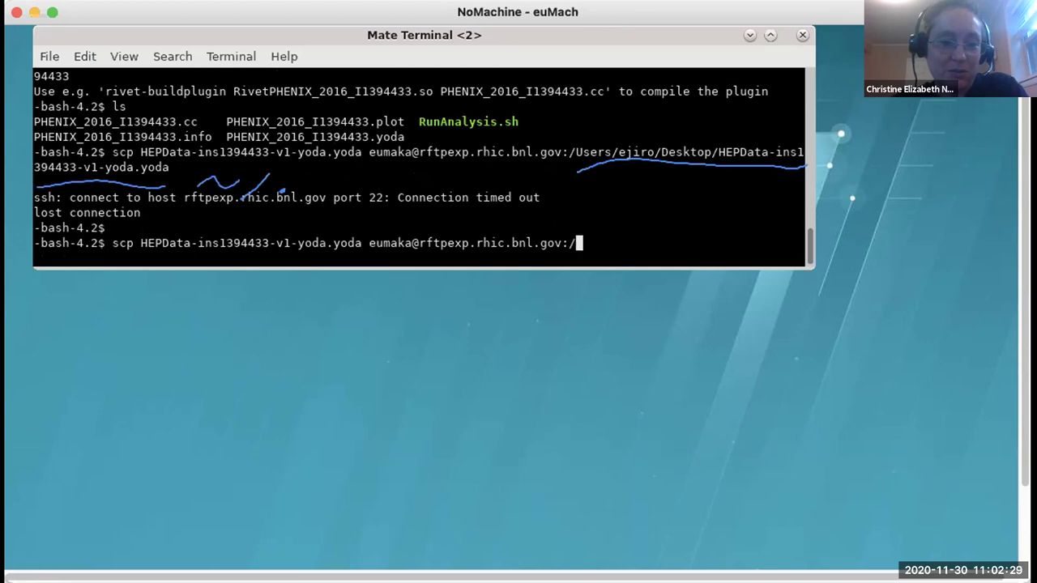
key(BackSpace)
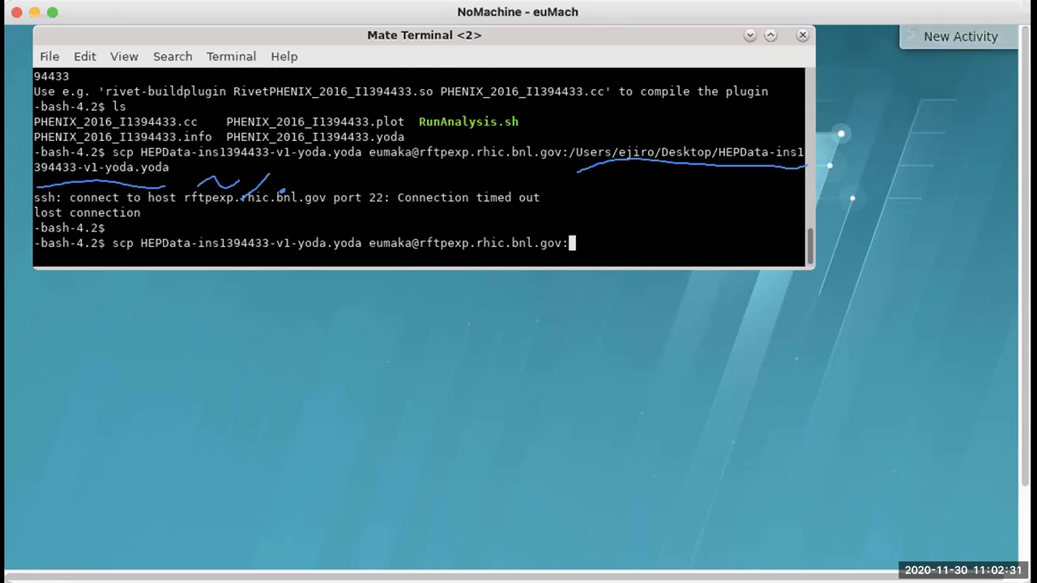
Set the scp destination to ~/. on rftpexp.rhic.bnl.gov and run the transfer of HEPData-ins1394433-v1-yoda.yoda.
text(~/)
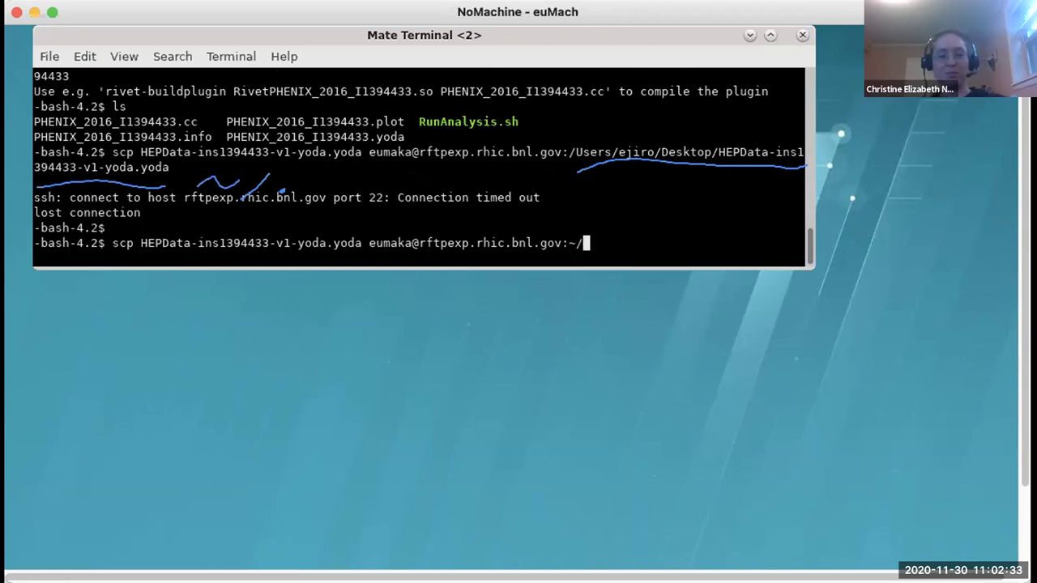
text(.)
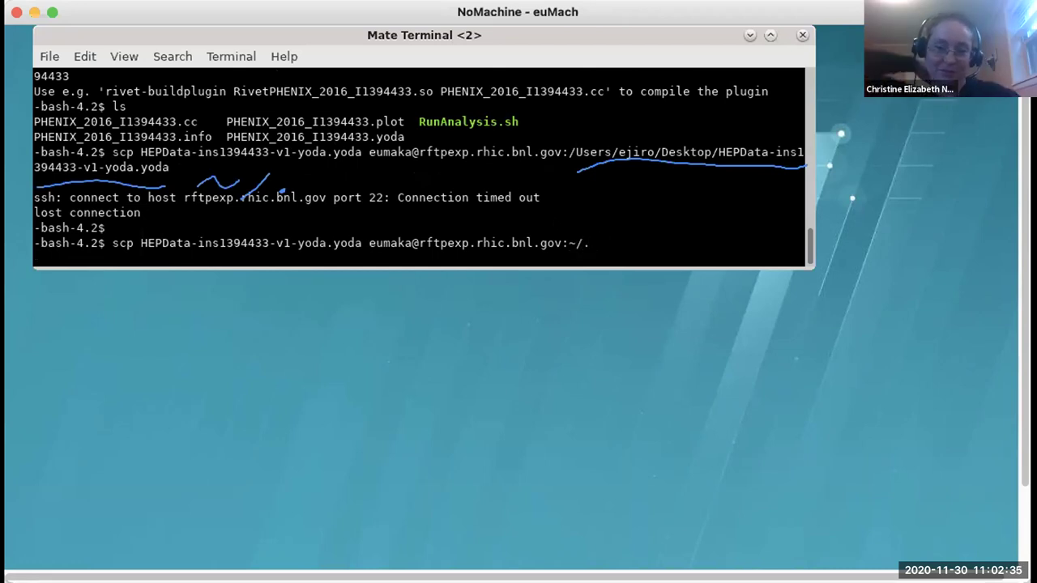
key(Return)
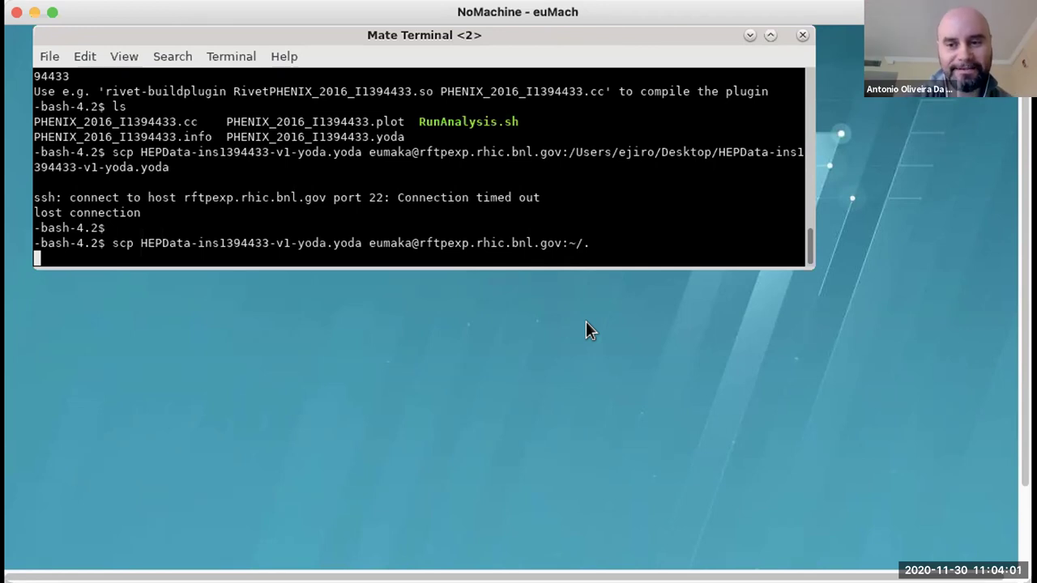
click(552, 309)
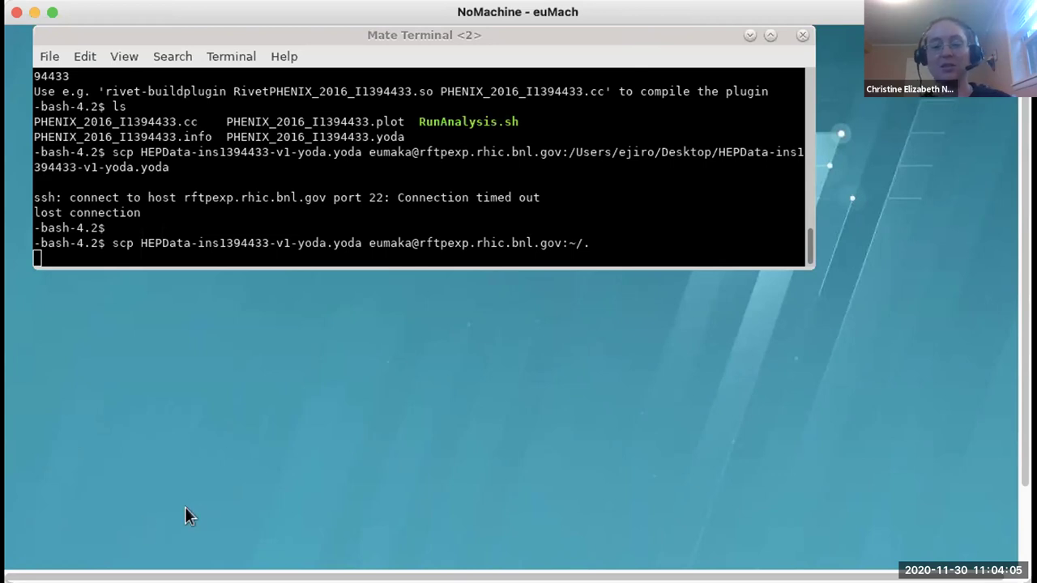